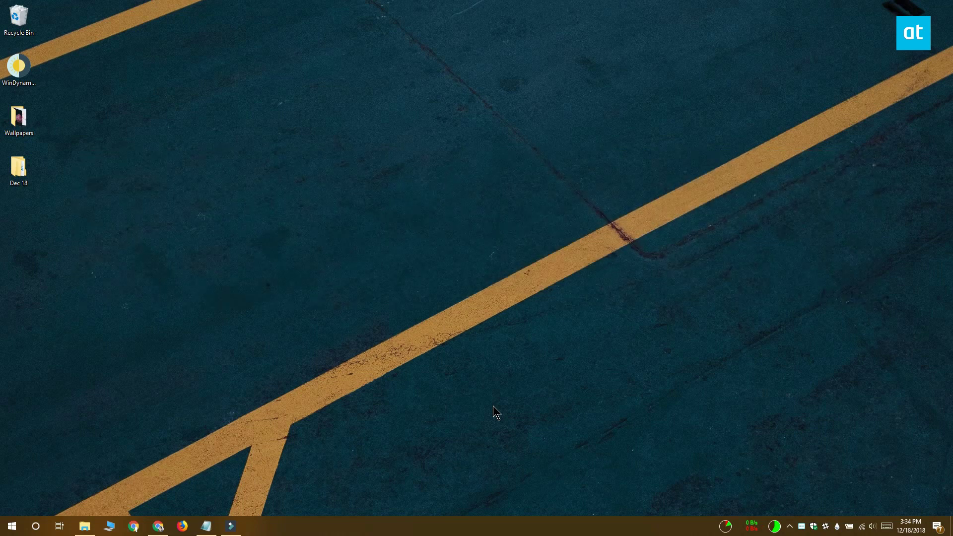
# Step: Bring up the File Explorer window showing the Wallpapers folder's four JPG photos
pyautogui.click(85, 527)
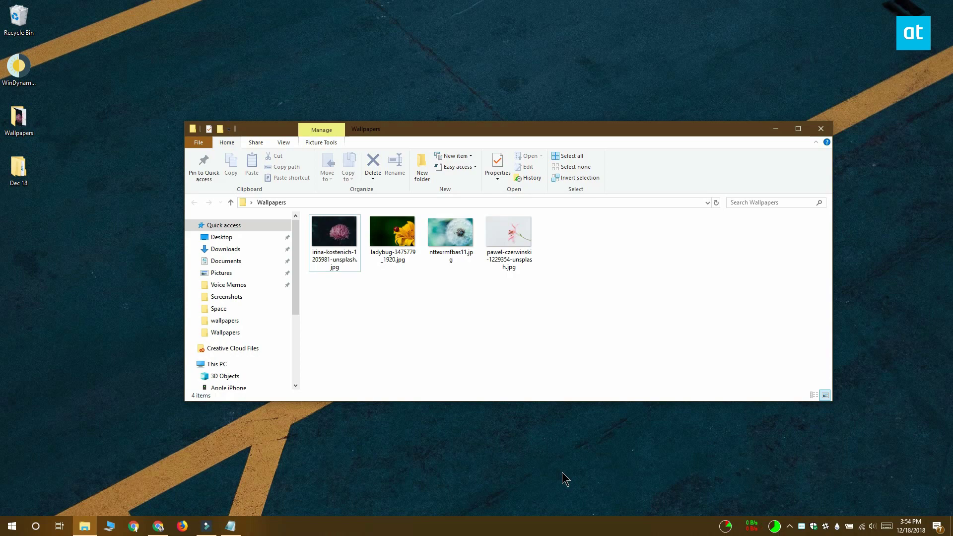
# Step: Rename the dark pink flower photo to flower1.jpg and the ladybug photo to flower2.jpg
pyautogui.click(330, 267)
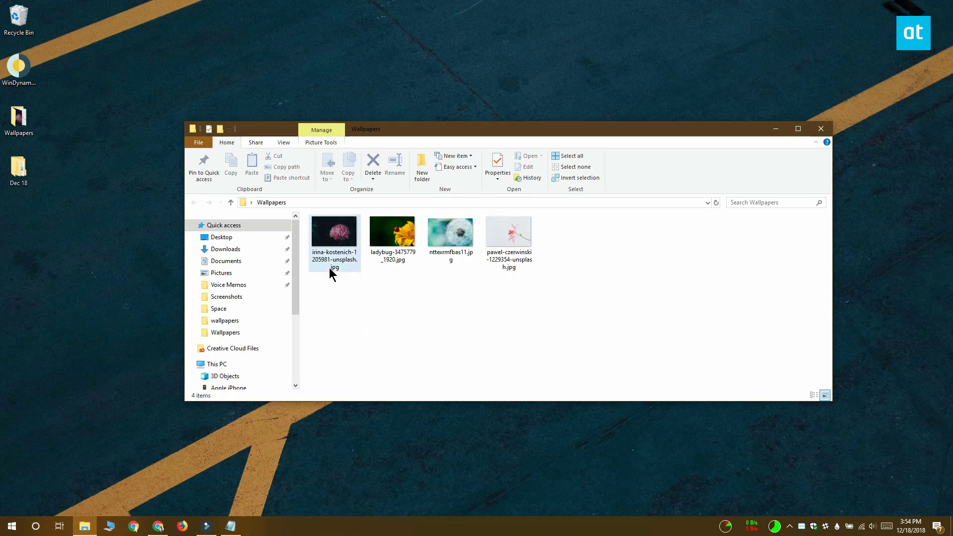
pyautogui.click(333, 268)
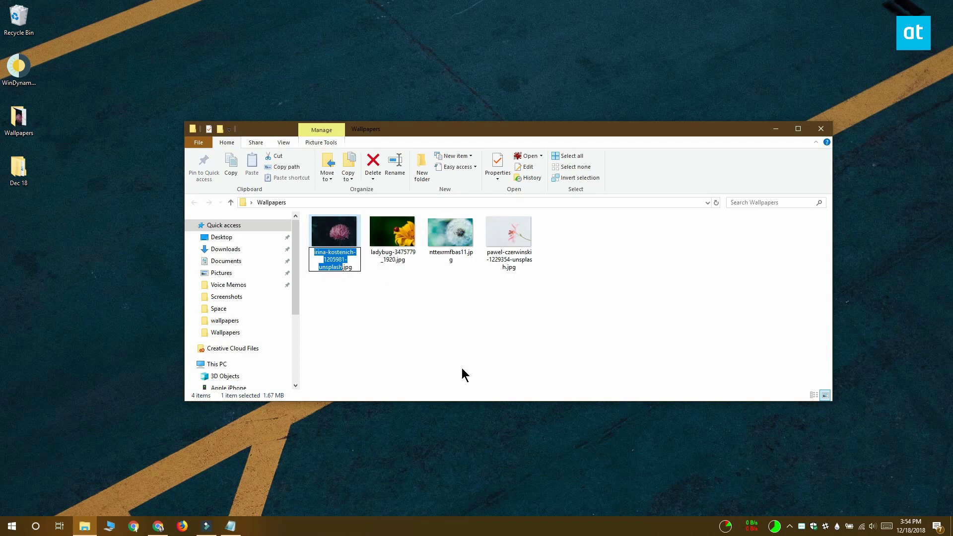
pyautogui.write('flower1')
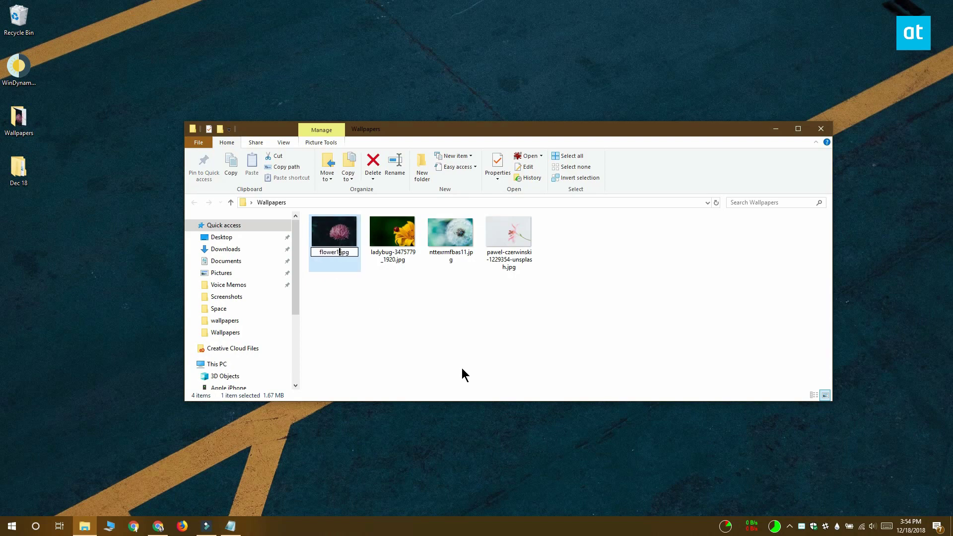
pyautogui.press('Return')
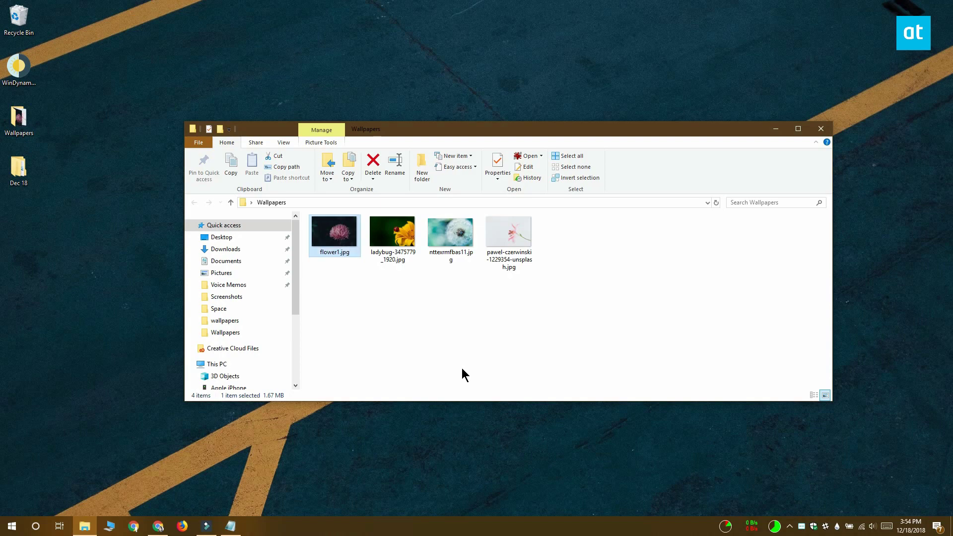
pyautogui.click(391, 255)
pyautogui.click(391, 254)
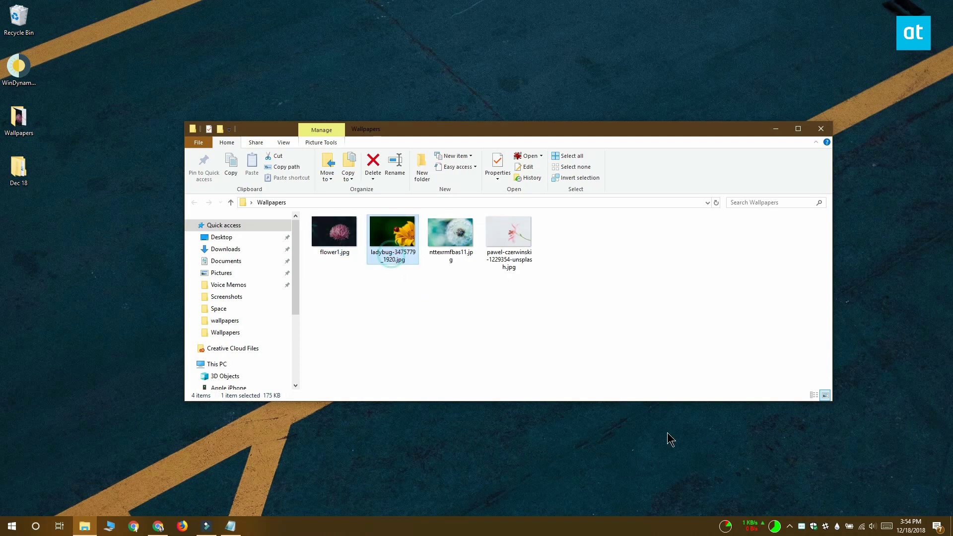
pyautogui.write('flower2')
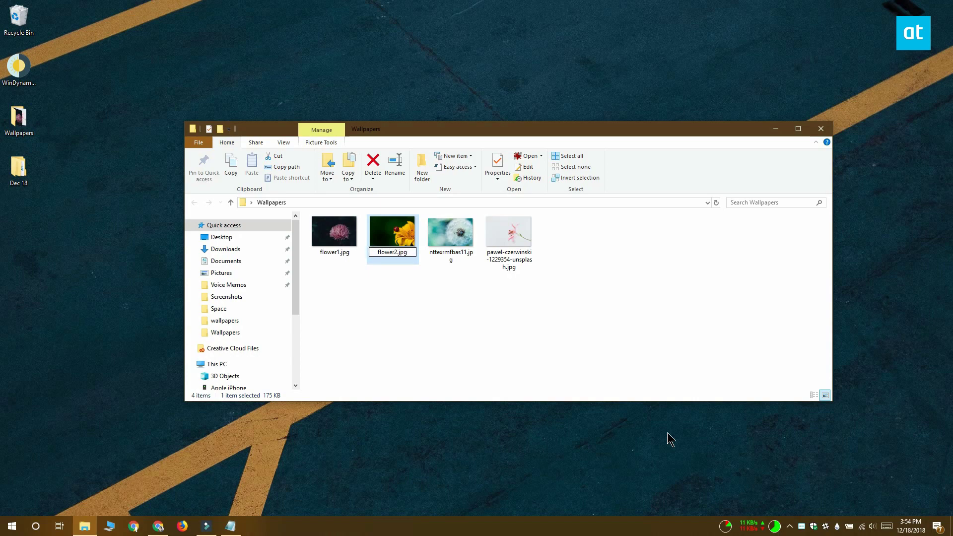
pyautogui.press('Return')
# Step: Rename the dandelion photo to flower3.jpg and the pale pink flower to flower4.jpg
pyautogui.click(437, 256)
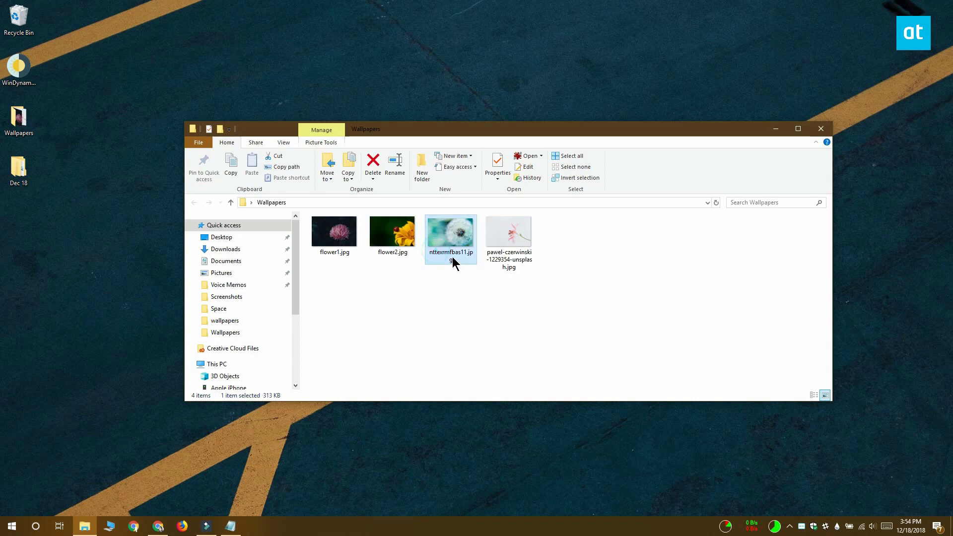
pyautogui.click(452, 257)
pyautogui.write('flower3')
pyautogui.press('Return')
pyautogui.click(508, 251)
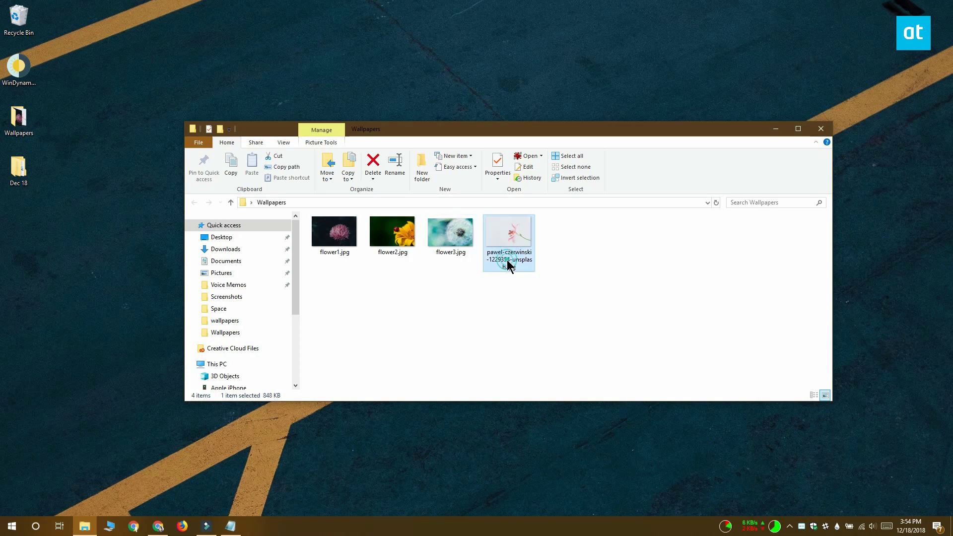
pyautogui.click(509, 263)
pyautogui.write('flower4.jpg')
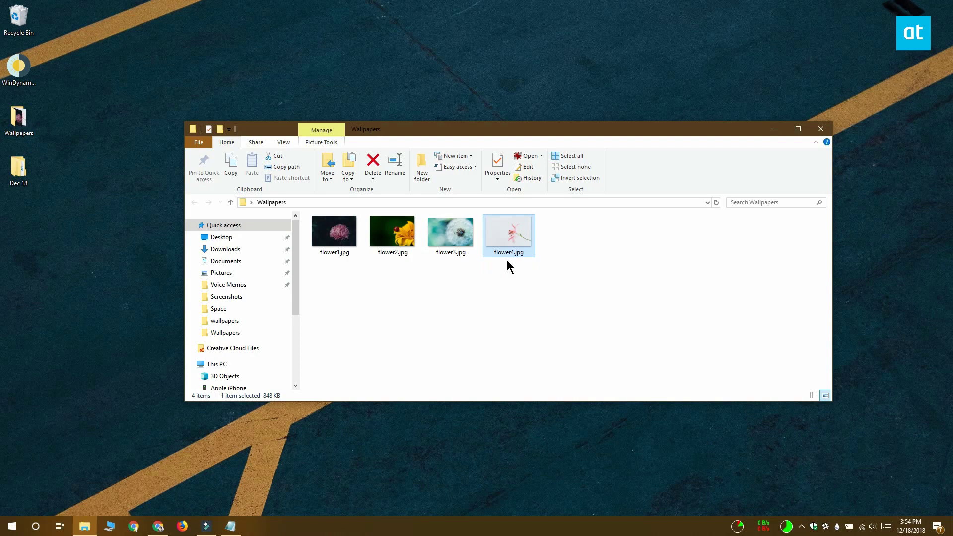
# Step: Replace the old imagesZipUri path after file:// with the Wallpapers folder path copied from Explorer
pyautogui.click(775, 128)
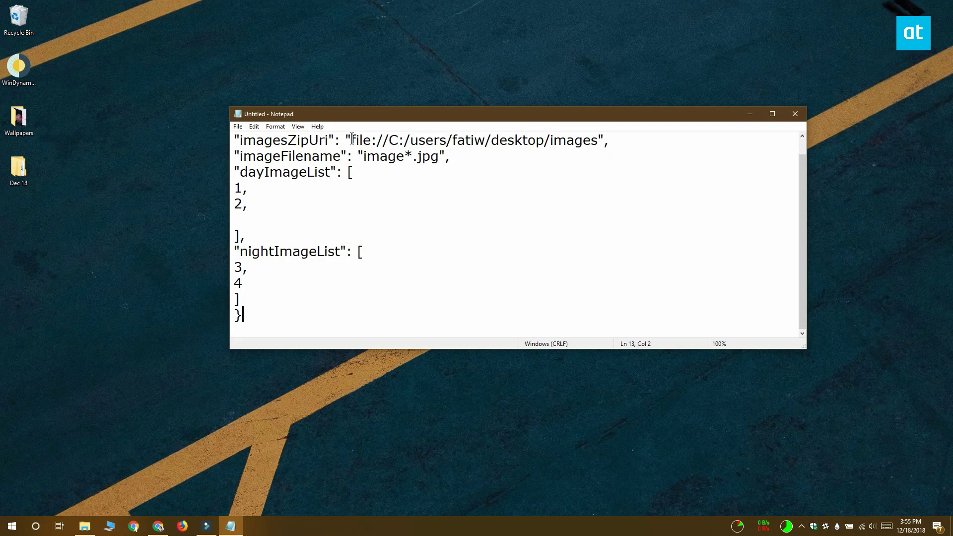
pyautogui.moveTo(351, 140); pyautogui.dragTo(599, 140)
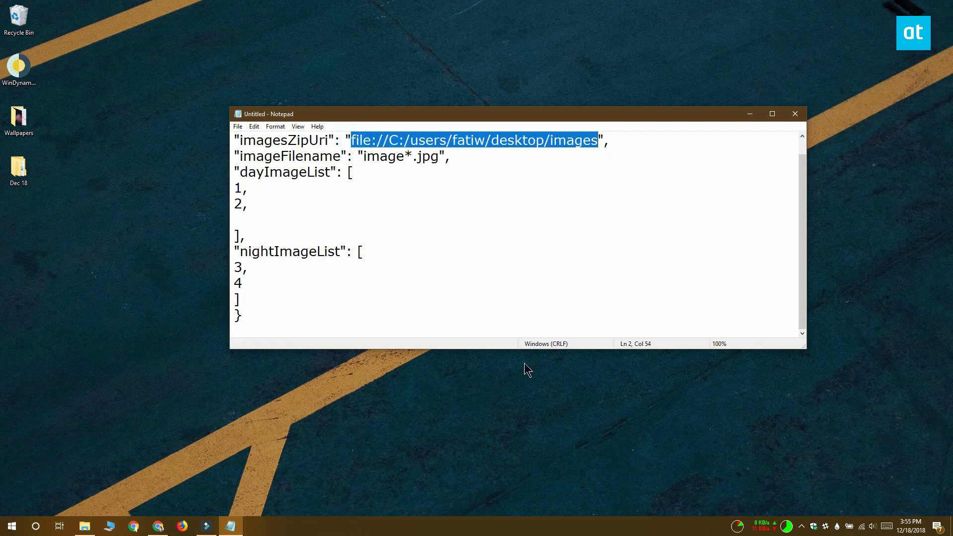
pyautogui.click(85, 527)
pyautogui.click(512, 203)
pyautogui.hotkey('ctrl', 'c')
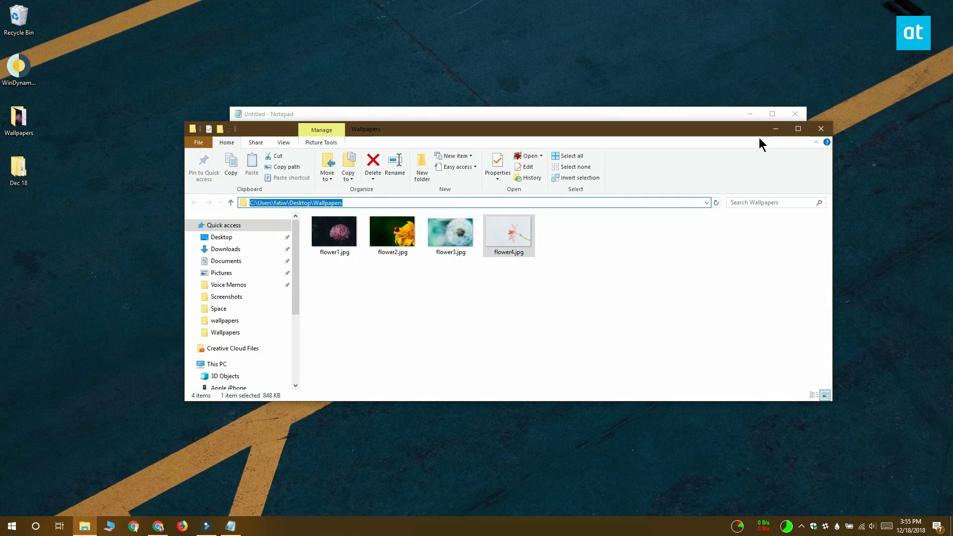
pyautogui.click(775, 129)
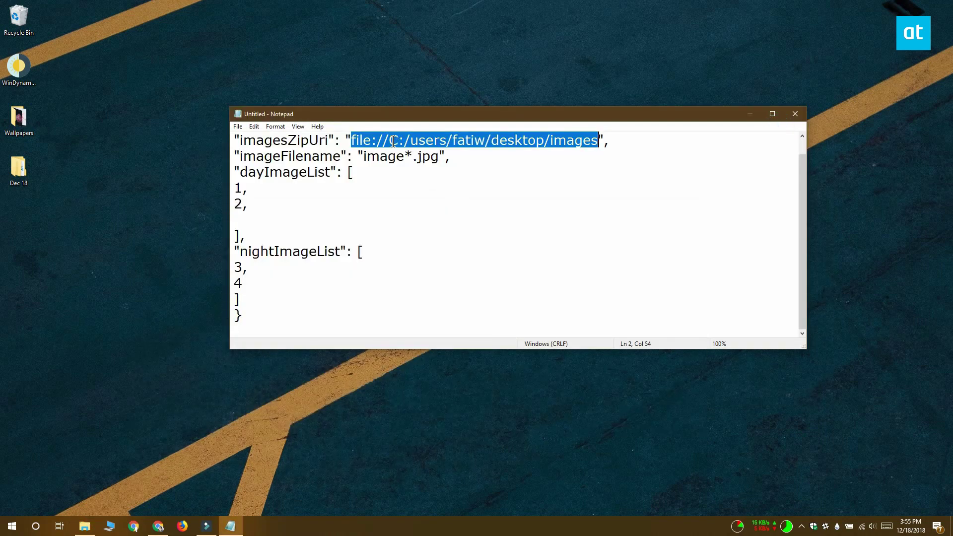
pyautogui.moveTo(390, 141); pyautogui.dragTo(595, 147)
pyautogui.hotkey('ctrl', 'v')
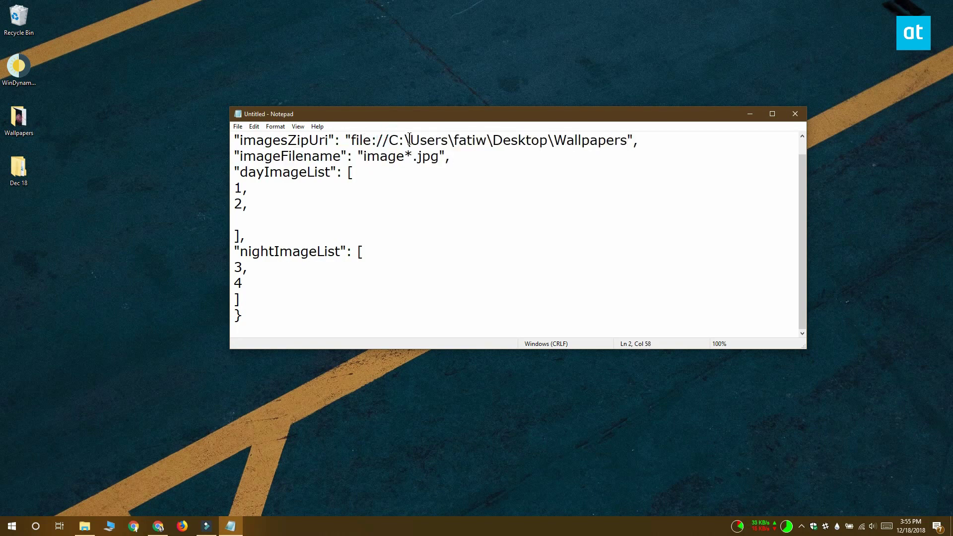
# Step: Change each backslash in the pasted Wallpapers path to a forward slash
pyautogui.click(407, 140)
pyautogui.press('Delete')
pyautogui.write('/')
pyautogui.click(454, 140)
pyautogui.press('BackSpace')
pyautogui.write('/')
pyautogui.click(490, 141)
pyautogui.press('BackSpace')
pyautogui.write('/')
pyautogui.moveTo(555, 141); pyautogui.dragTo(548, 142)
pyautogui.write('/')
# Step: Replace 'image' with 'flower' in the imageFilename value so it reads flower*.jpg
pyautogui.moveTo(449, 156); pyautogui.dragTo(234, 156)
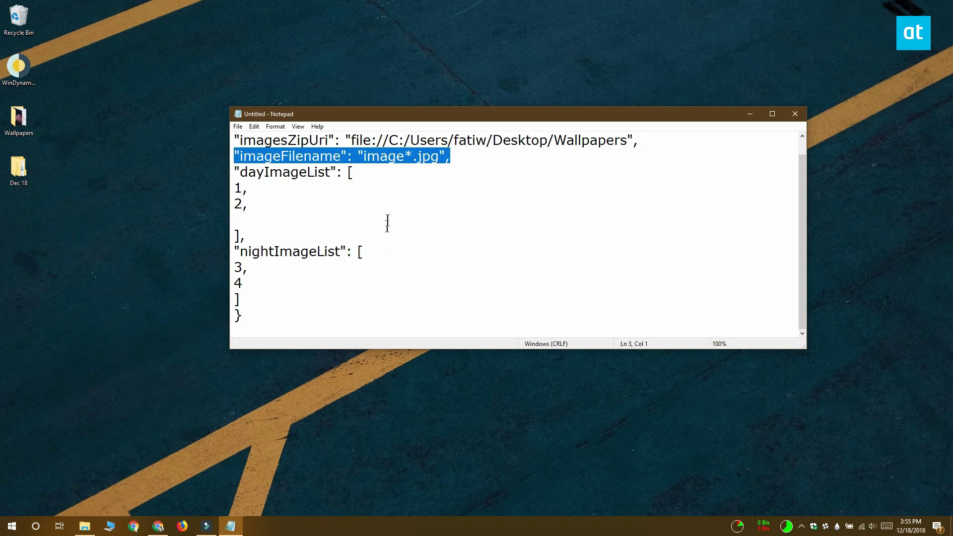
pyautogui.click(404, 161)
pyautogui.moveTo(404, 160); pyautogui.dragTo(364, 164)
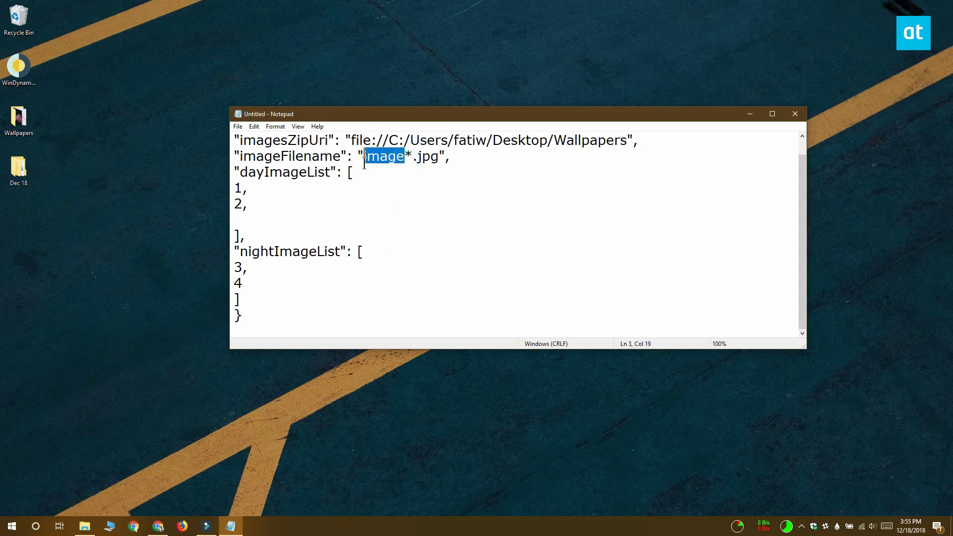
pyautogui.write('flower')
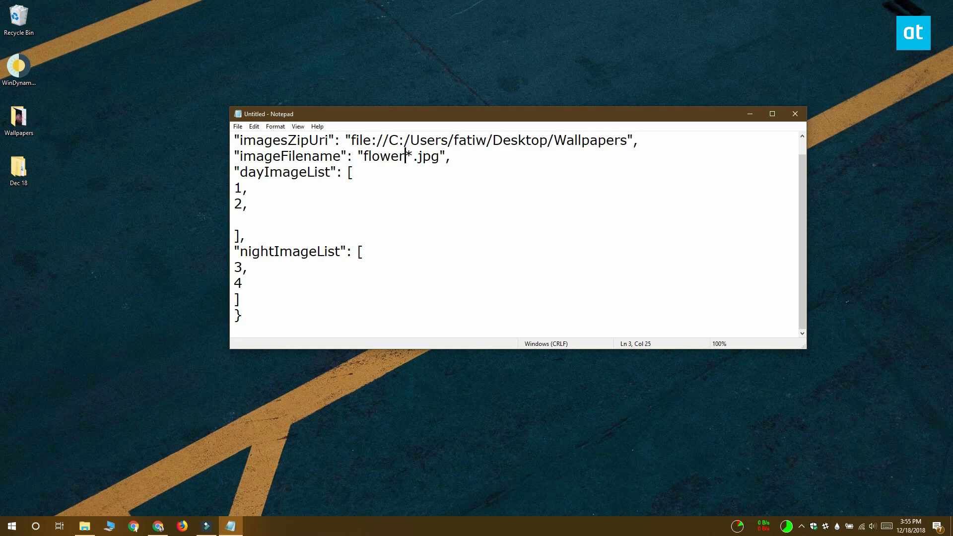
pyautogui.moveTo(418, 157); pyautogui.dragTo(437, 164)
pyautogui.click(405, 157)
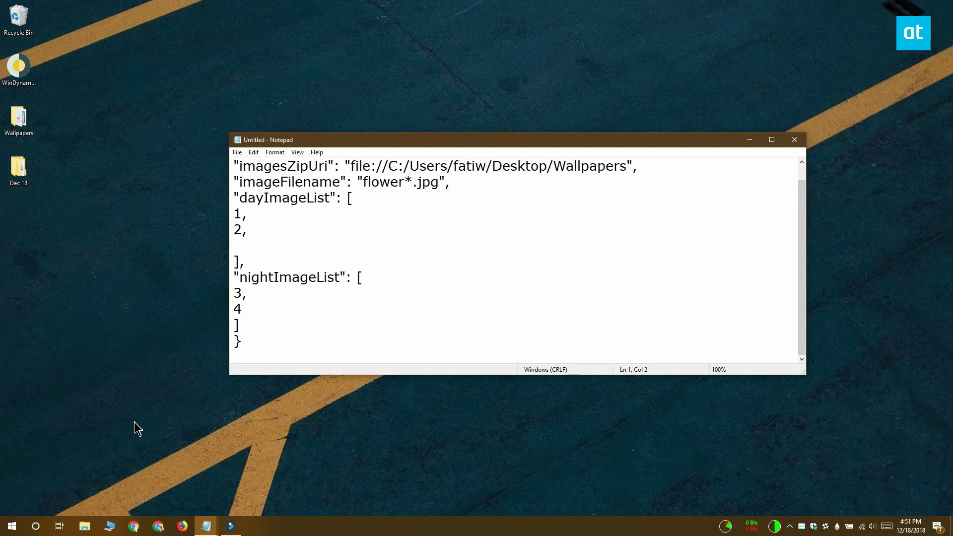
# Step: After checking flower4 and flower3 in Explorer, set the day image list to 3 and 4
pyautogui.doubleClick(18, 124)
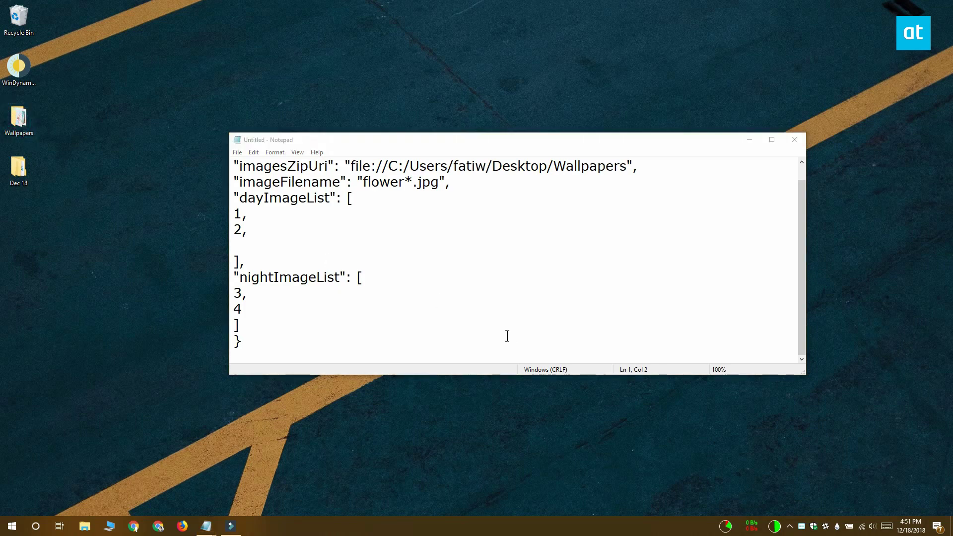
pyautogui.click(575, 255)
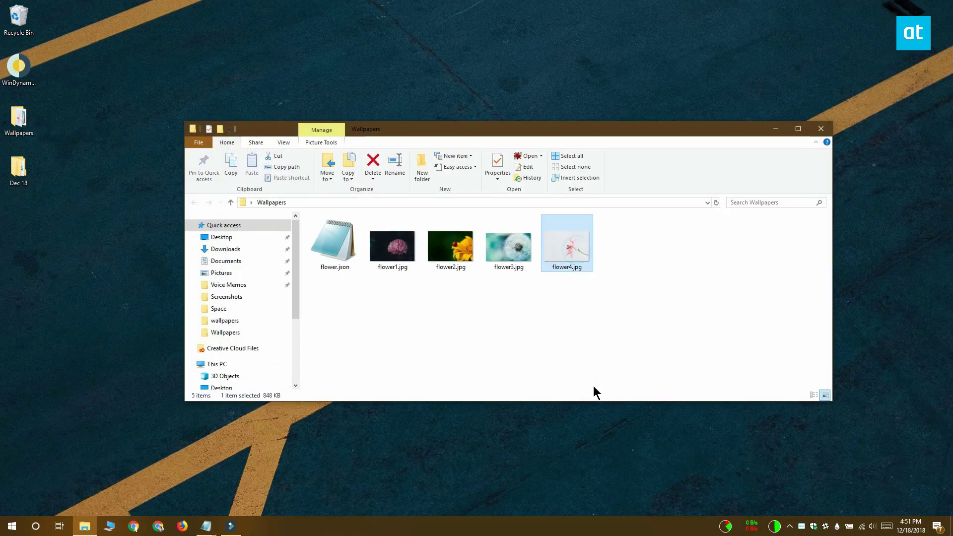
pyautogui.click(776, 129)
pyautogui.doubleClick(234, 229)
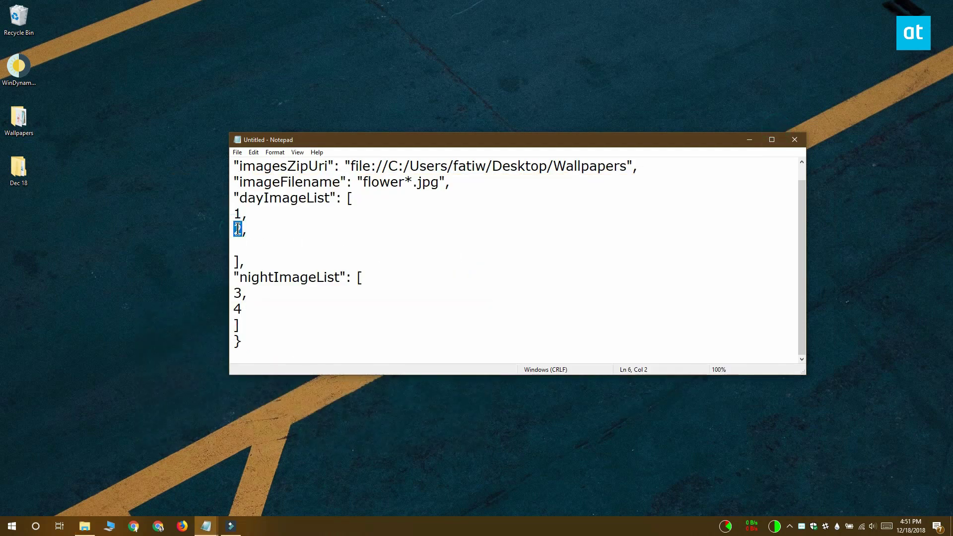
pyautogui.write('4')
pyautogui.click(98, 527)
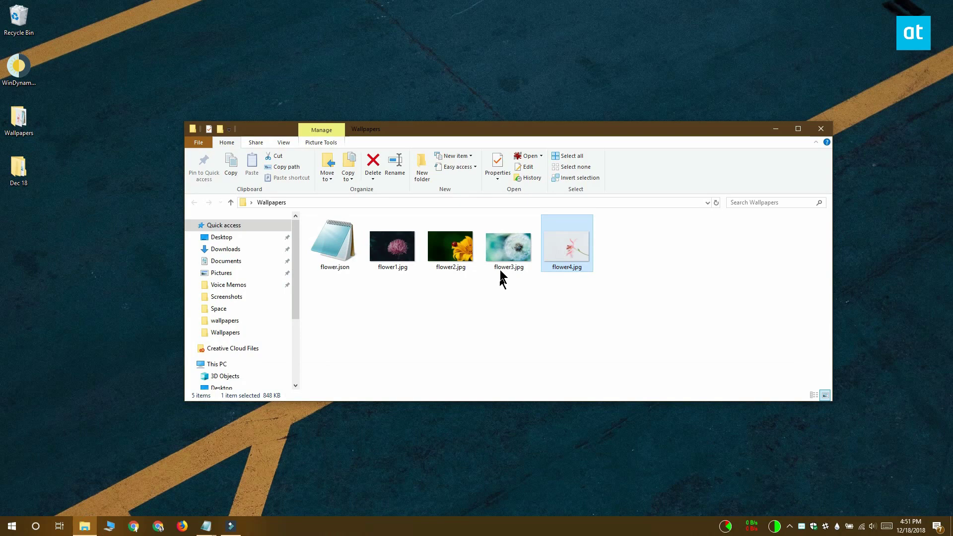
pyautogui.click(502, 269)
pyautogui.click(776, 129)
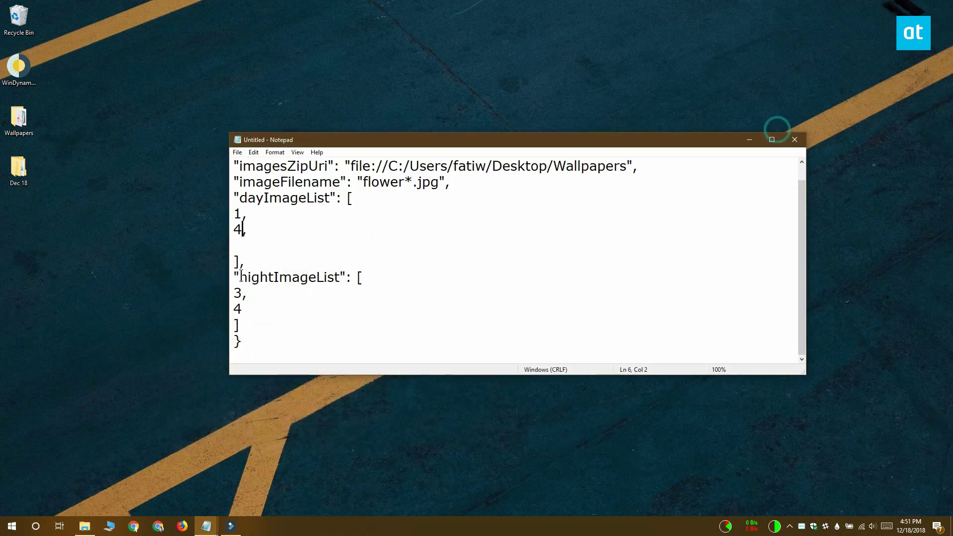
pyautogui.doubleClick(237, 213)
pyautogui.write('3')
# Step: After checking flower1 and flower2, set the night image list to 1 and 2
pyautogui.click(84, 526)
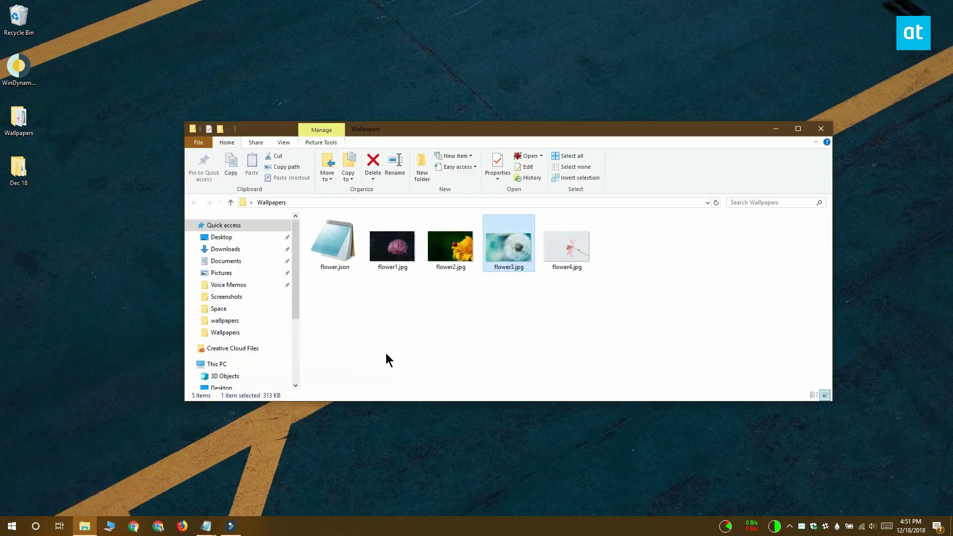
pyautogui.click(389, 255)
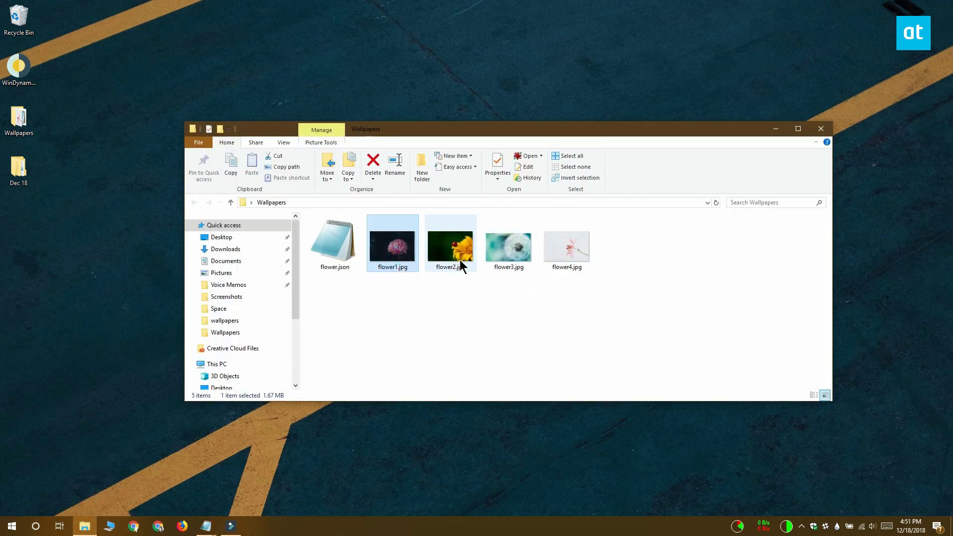
pyautogui.click(461, 266)
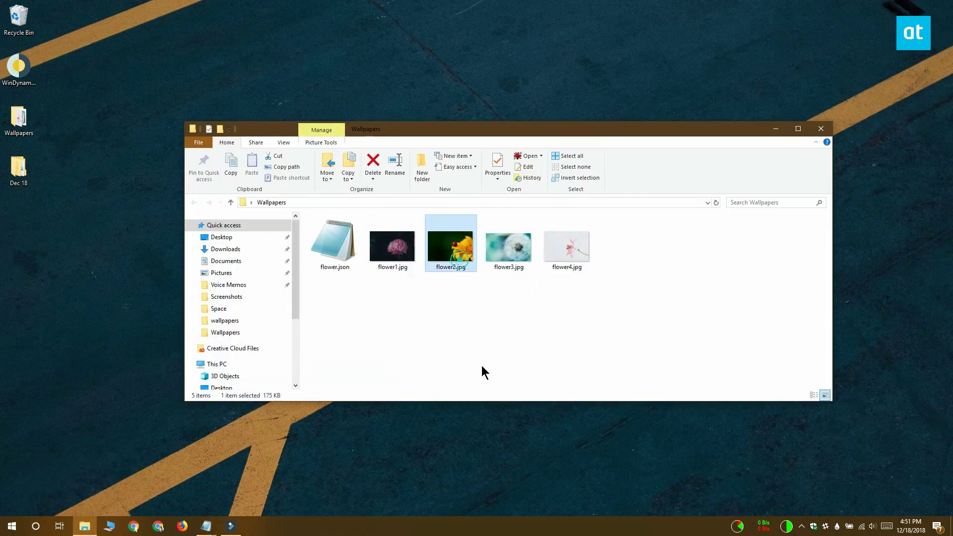
pyautogui.click(780, 128)
pyautogui.doubleClick(239, 294)
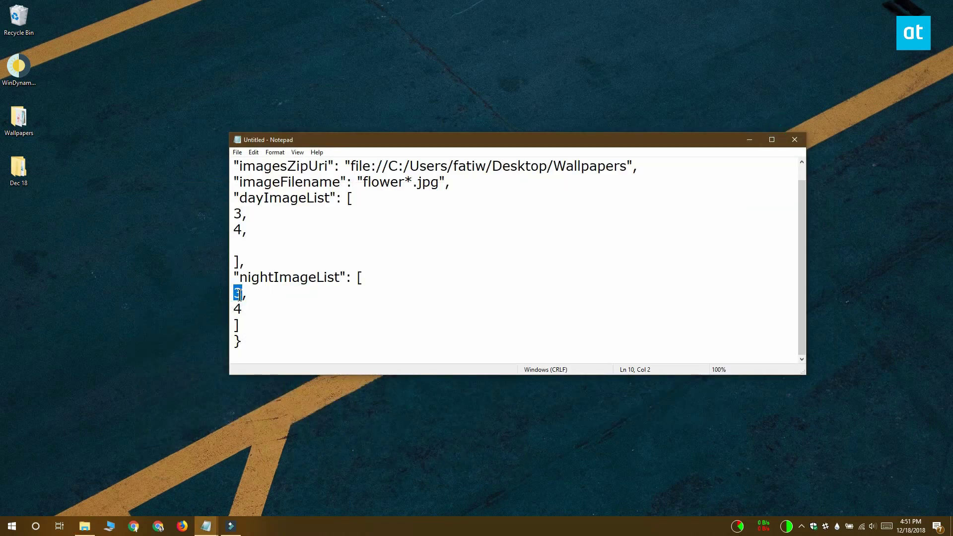
pyautogui.write('1')
pyautogui.doubleClick(238, 310)
pyautogui.write('2')
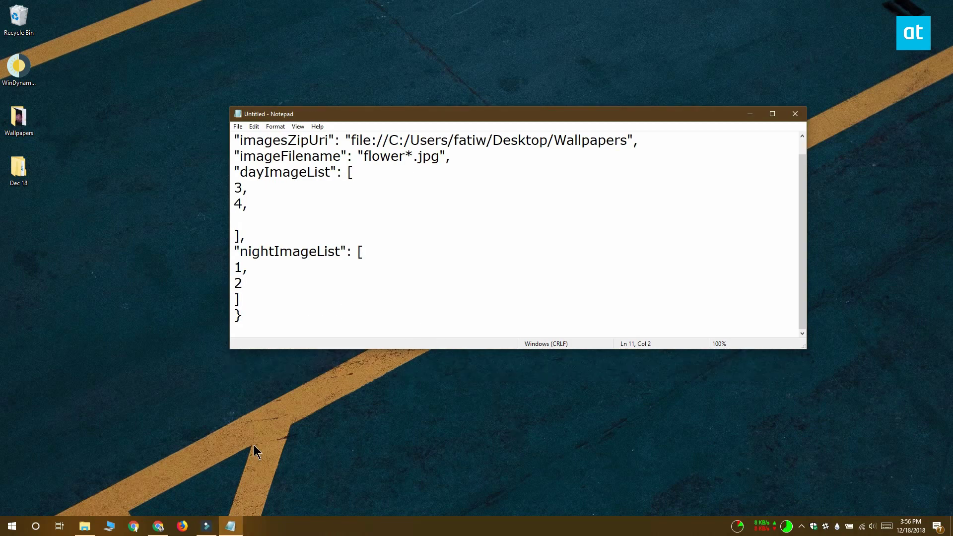
# Step: Save the theme as flower.json with Save as type set to All Files (*.*)
pyautogui.hotkey('ctrl', 's')
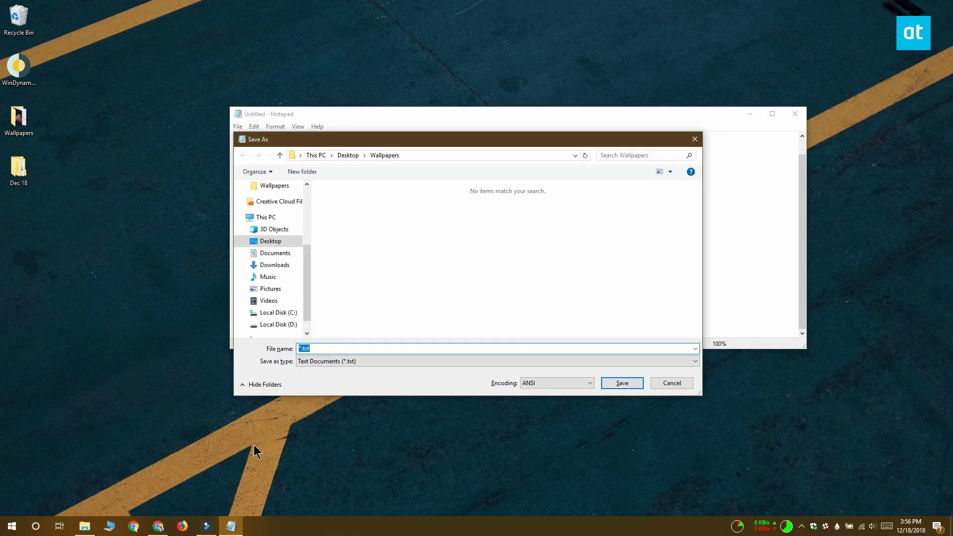
pyautogui.write('flower')
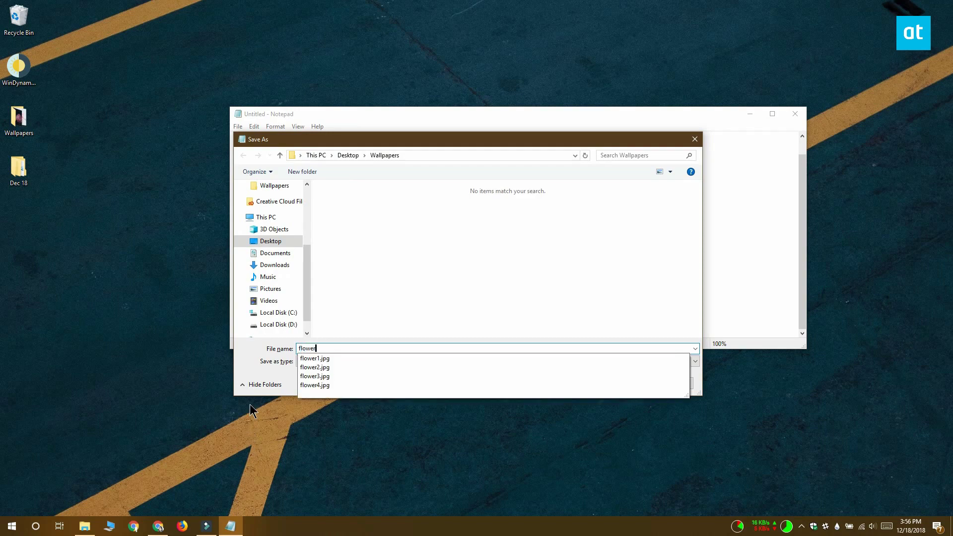
pyautogui.write('.json')
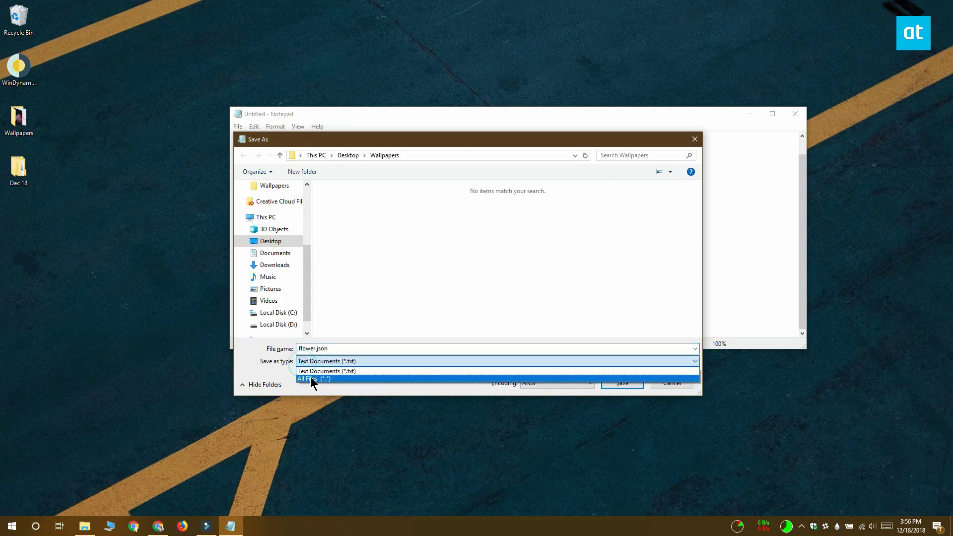
pyautogui.click(311, 377)
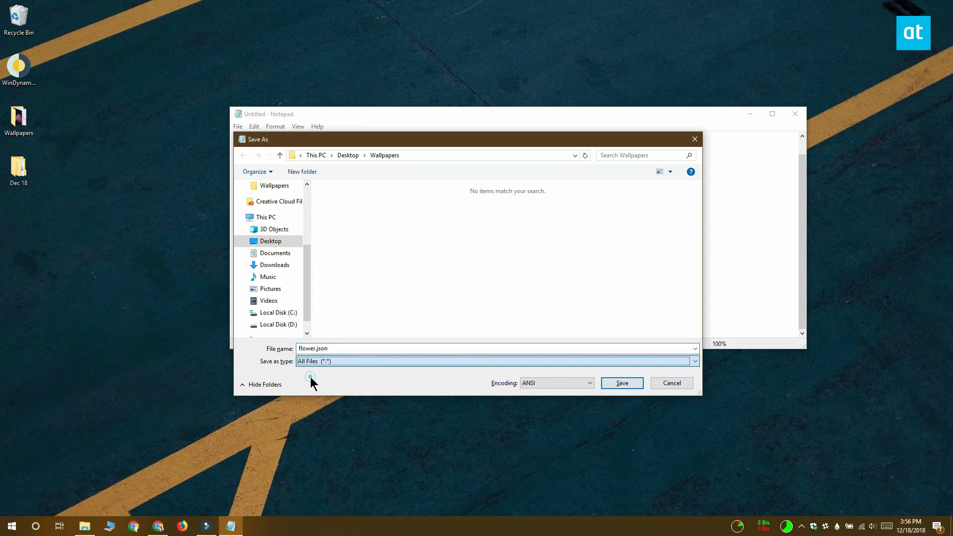
pyautogui.click(622, 383)
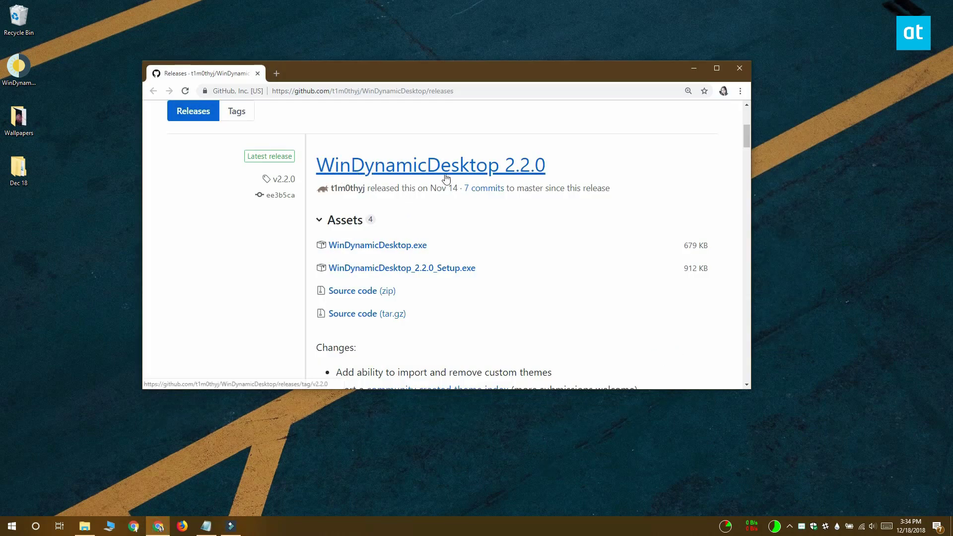
# Step: Minimize Chrome and import flower.json from Desktop > Wallpapers via WinDynamicDesktop's Import from file
pyautogui.click(693, 70)
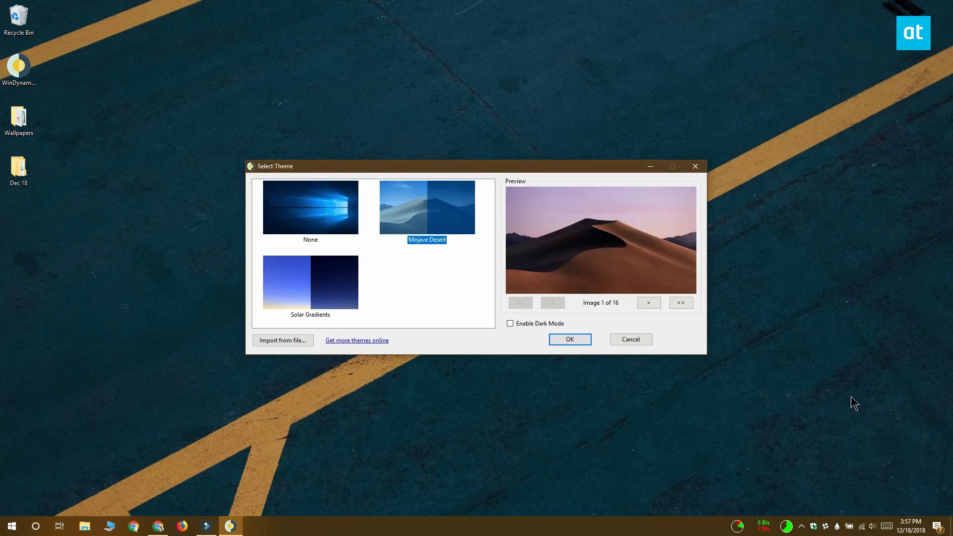
pyautogui.click(272, 342)
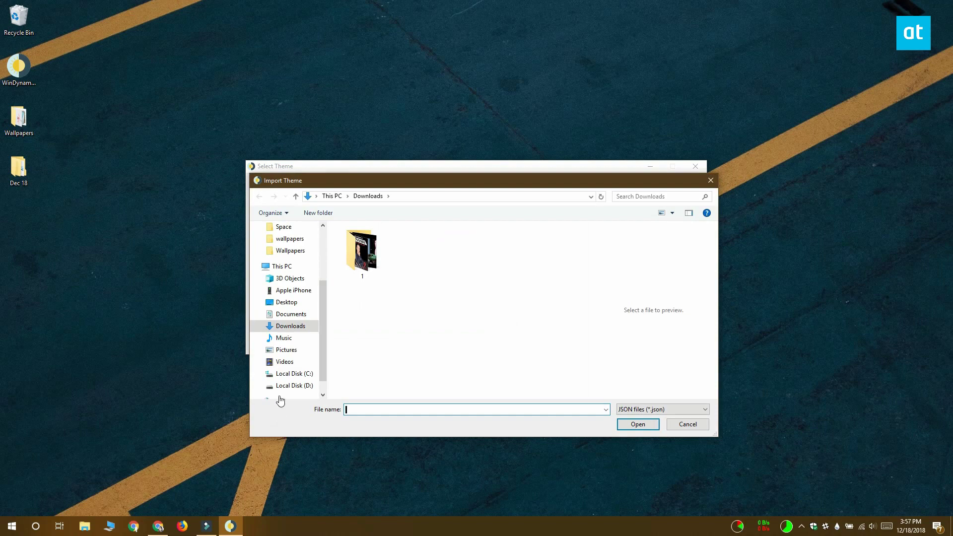
pyautogui.click(291, 303)
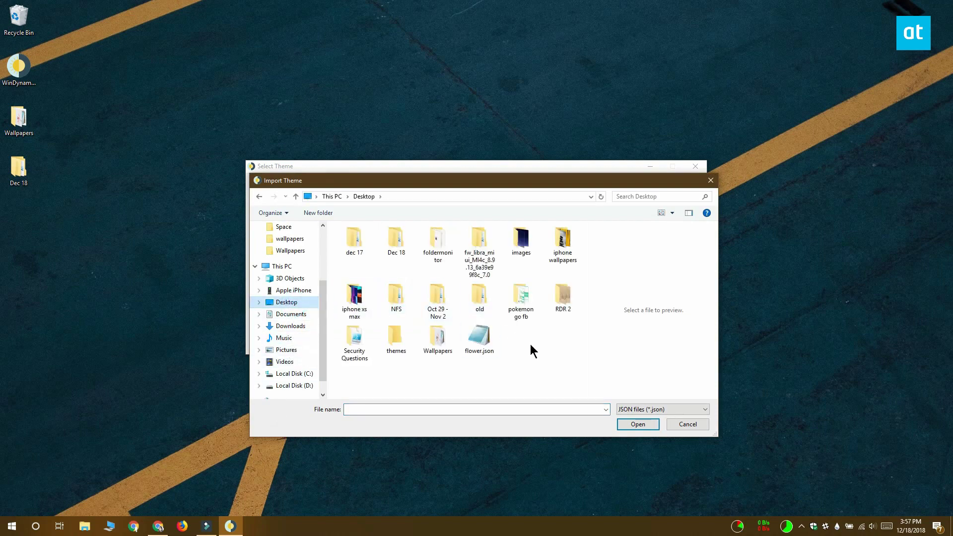
pyautogui.doubleClick(438, 342)
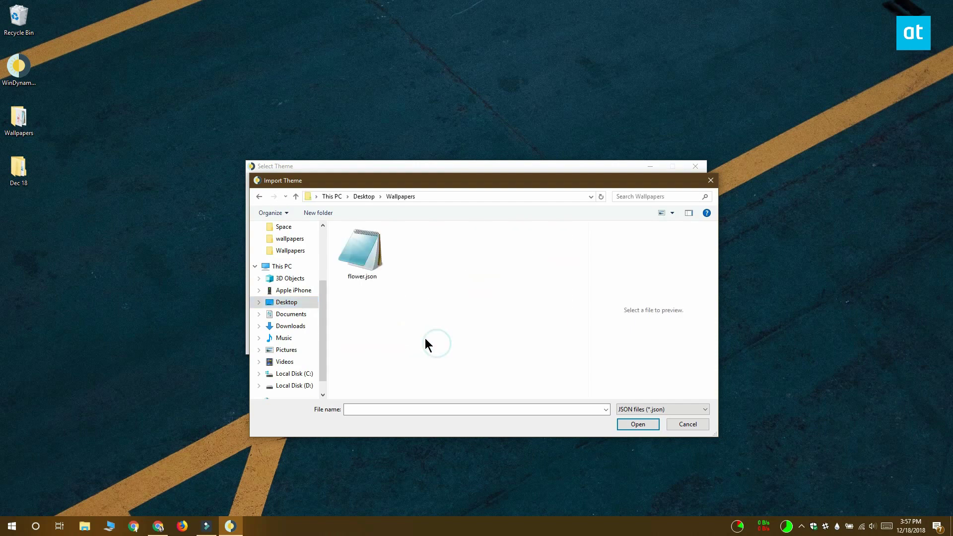
pyautogui.doubleClick(362, 256)
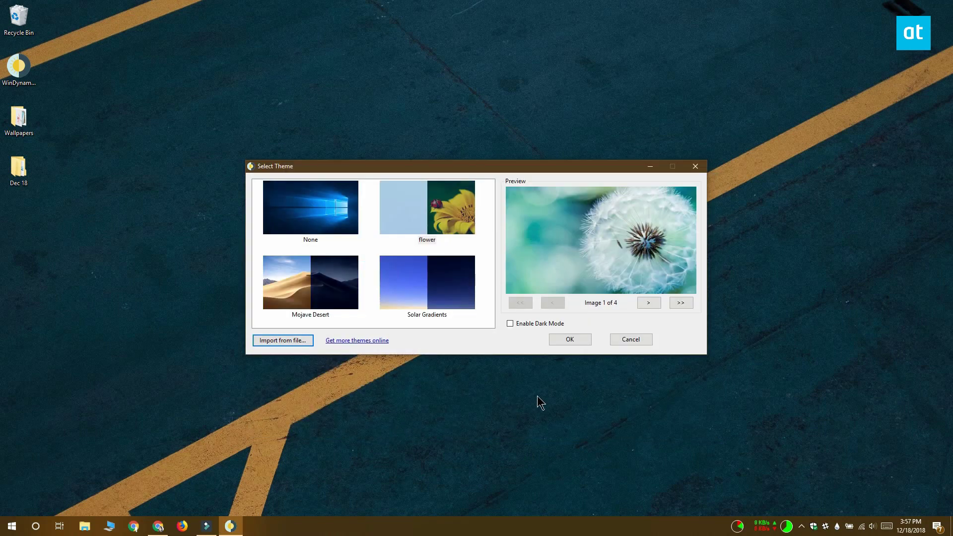
# Step: Apply the flower theme as wallpaper, then open and close the Wallpapers folder to check
pyautogui.click(444, 218)
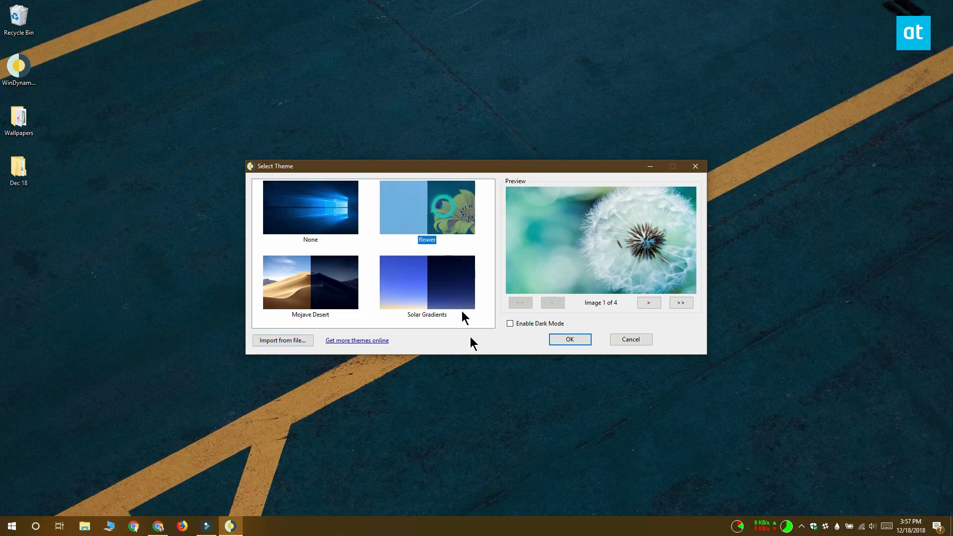
pyautogui.click(571, 341)
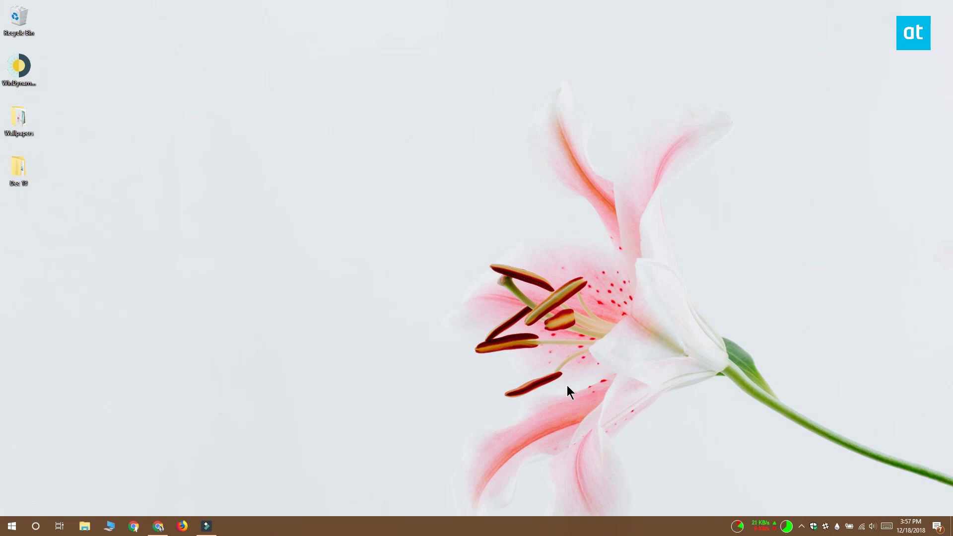
pyautogui.doubleClick(18, 119)
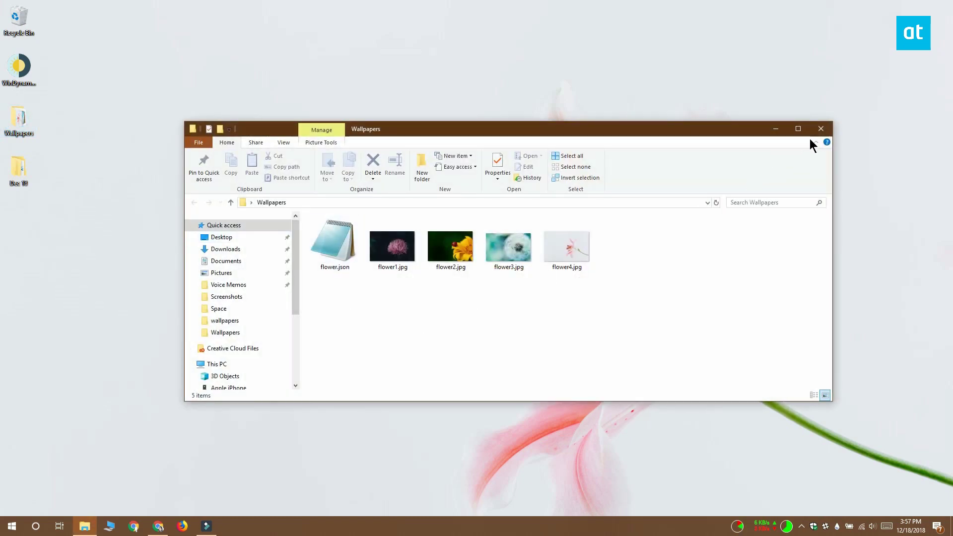
pyautogui.click(820, 130)
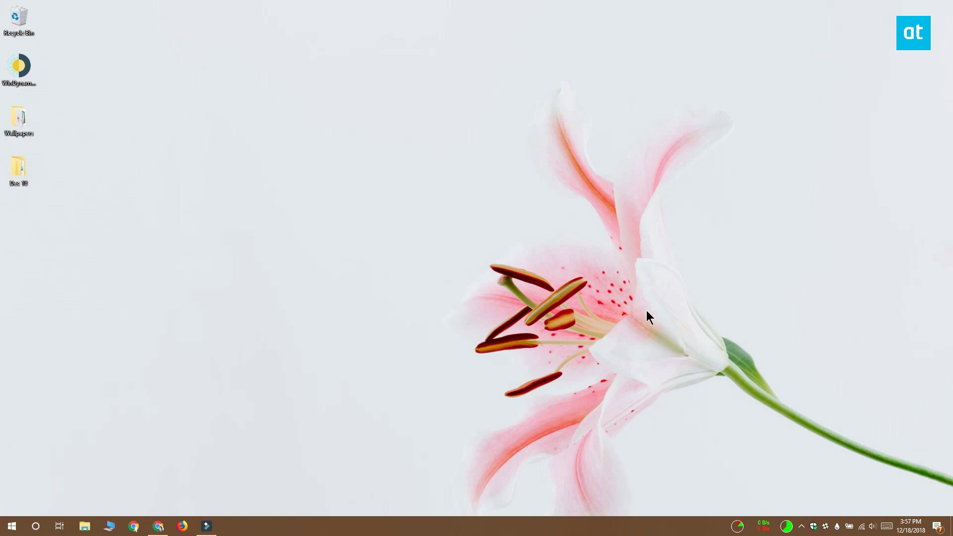